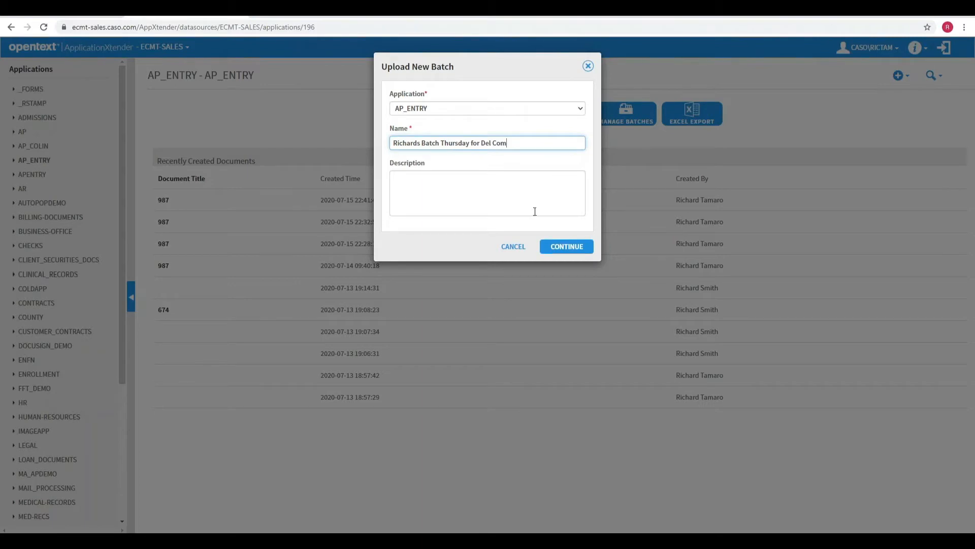
Create the named batch in AP_ENTRY, add all five sample invoice files from the Samples folder, and leave the batch.
click(566, 247)
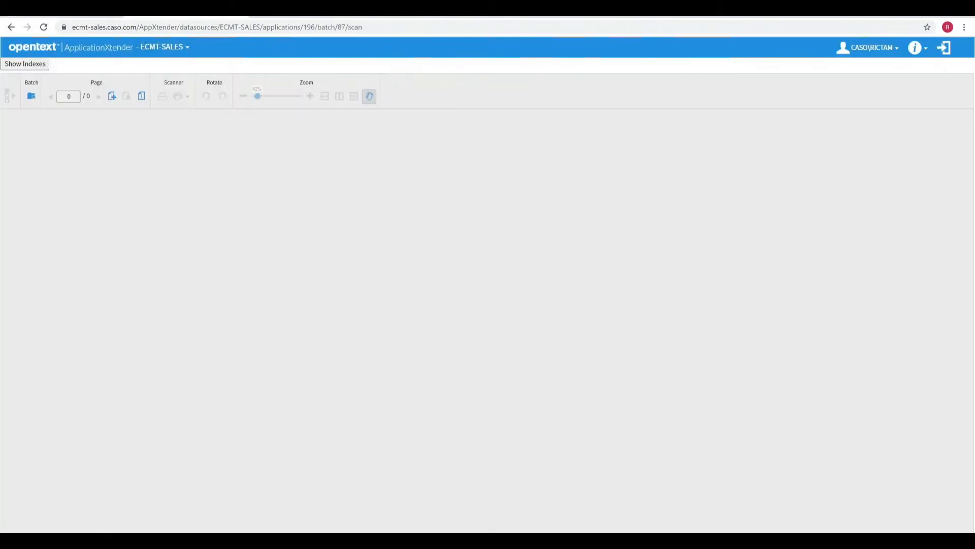
key(alt+Tab)
drag(595, 149, 636, 73)
drag(544, 184, 563, 126)
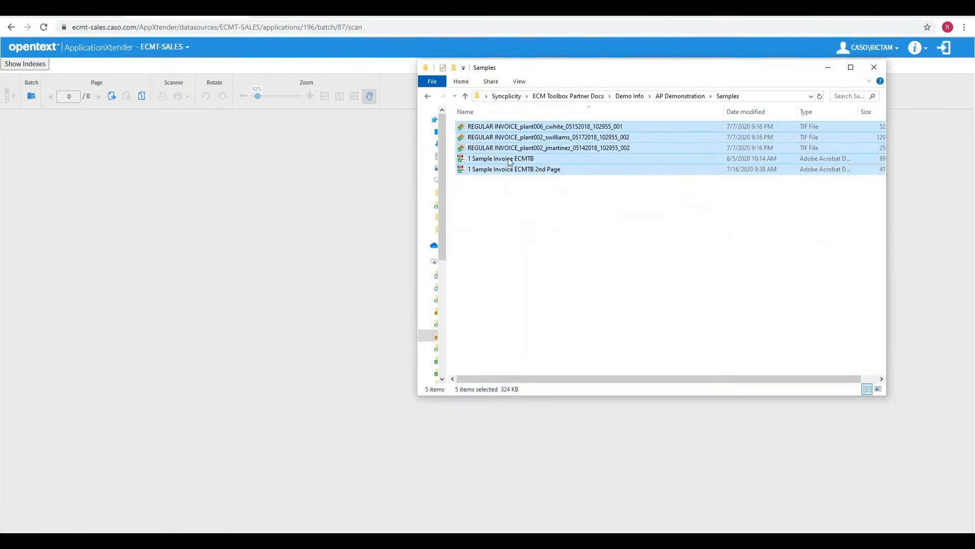
drag(507, 157, 209, 206)
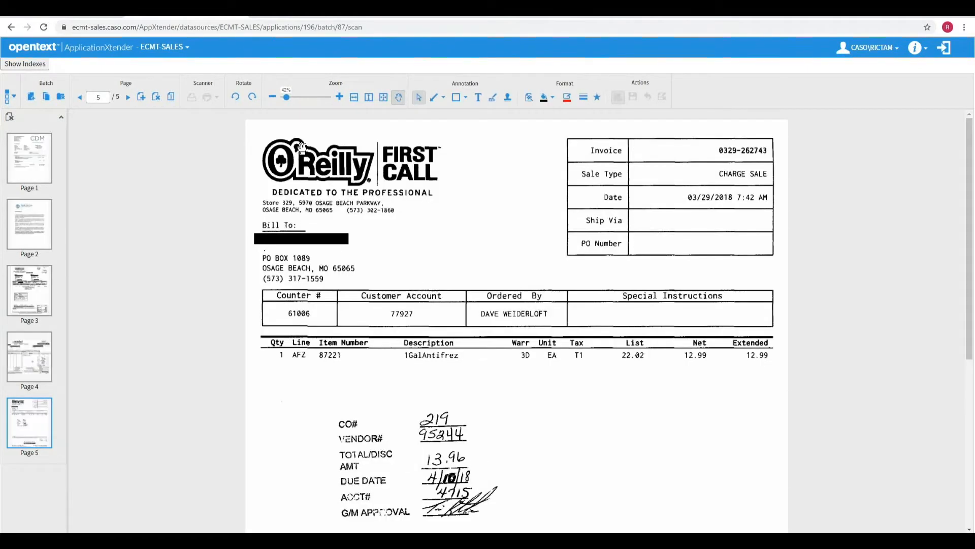
click(42, 47)
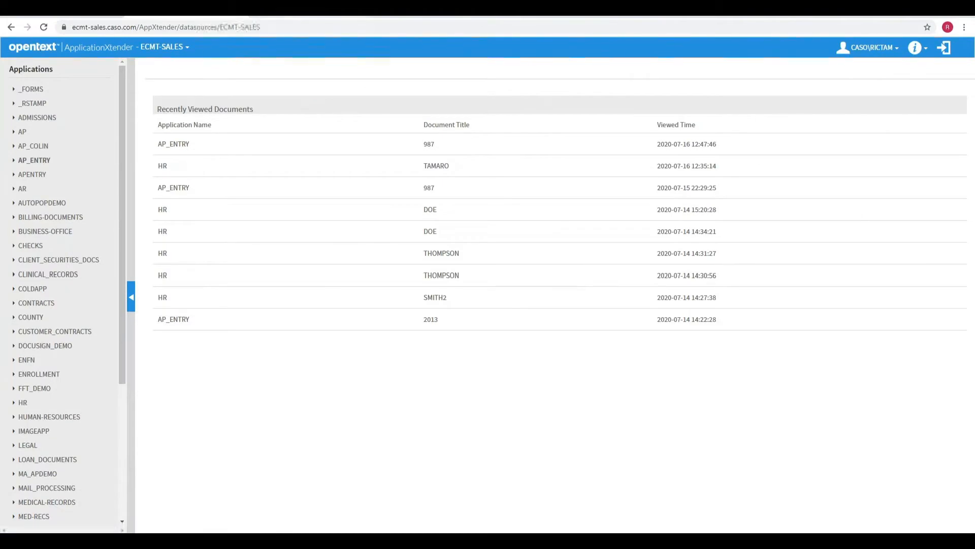
Switch to ECM Toolbox and open the newly uploaded Thursday batch from the 10 - BATCH INDEXING queue.
click(302, 15)
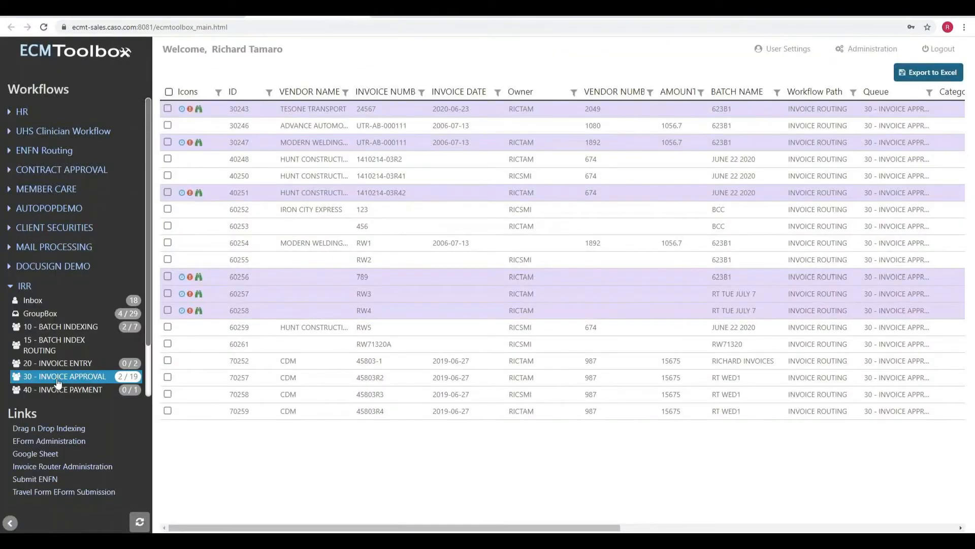
click(69, 329)
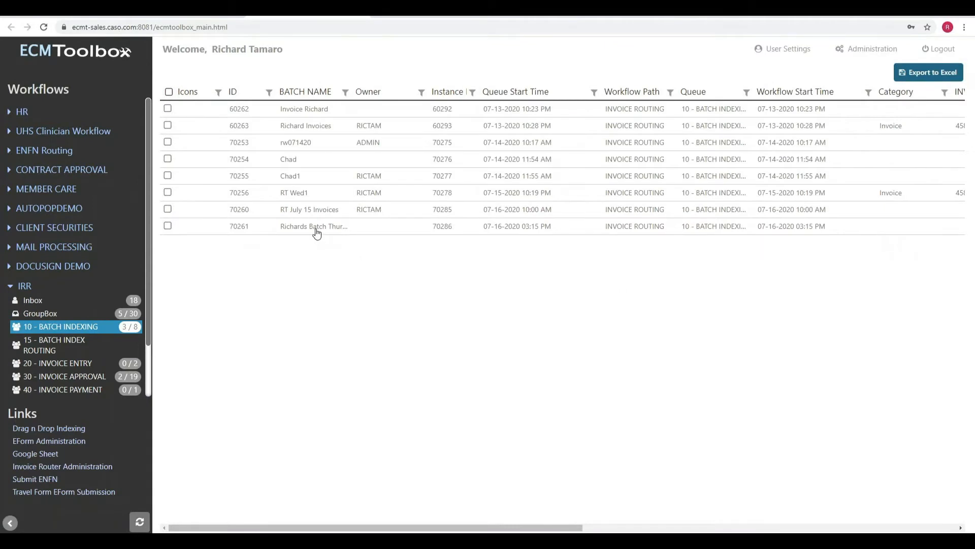
click(318, 229)
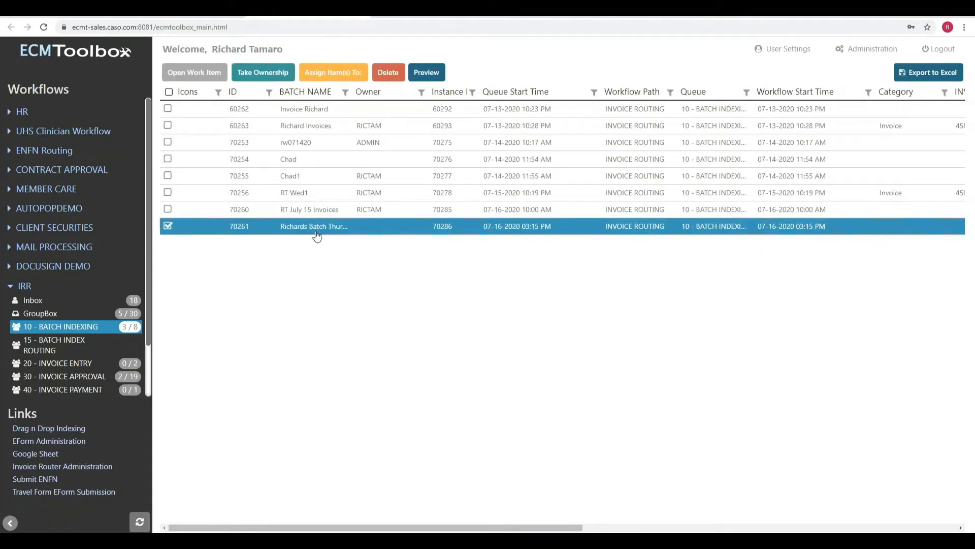
click(205, 73)
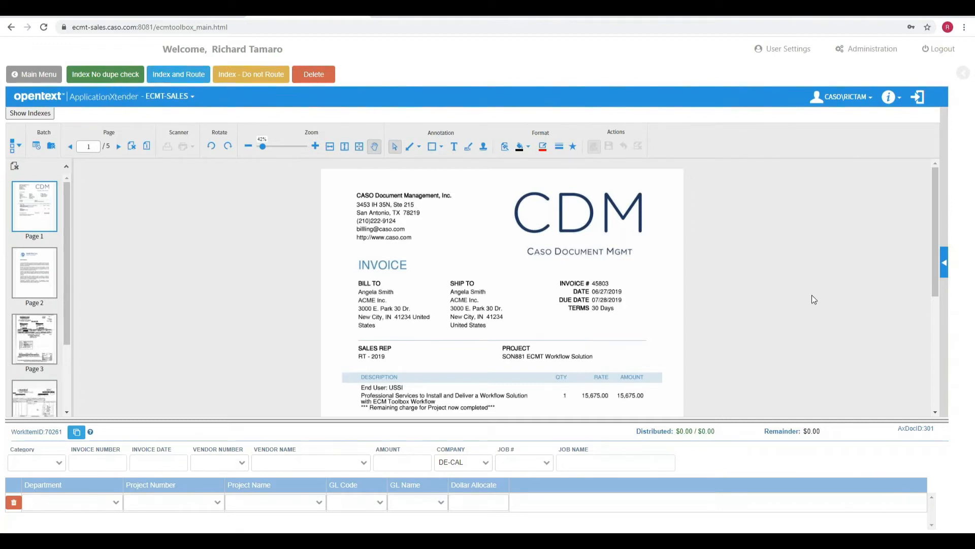
Set the category to Invoice and enter 45803R33 as the invoice number for the first page.
drag(936, 269, 936, 301)
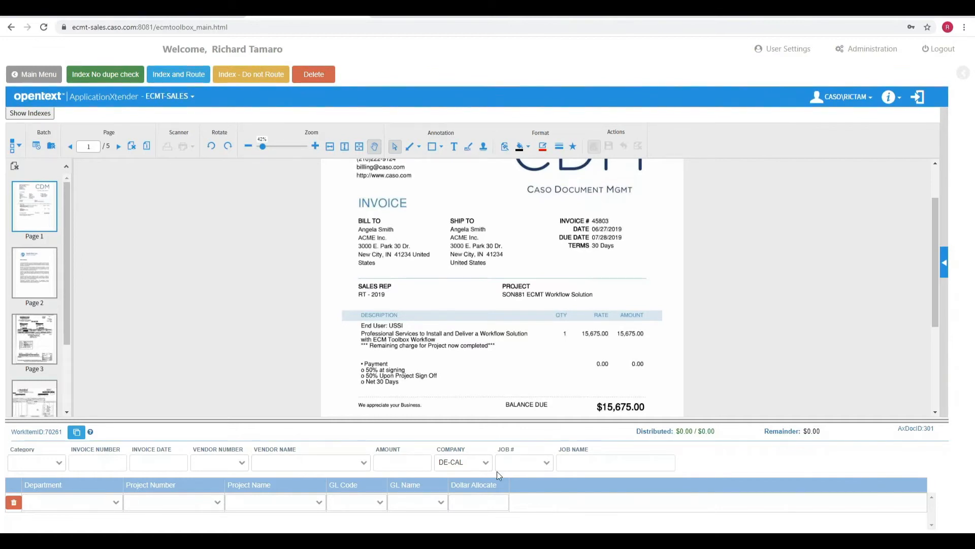
click(27, 460)
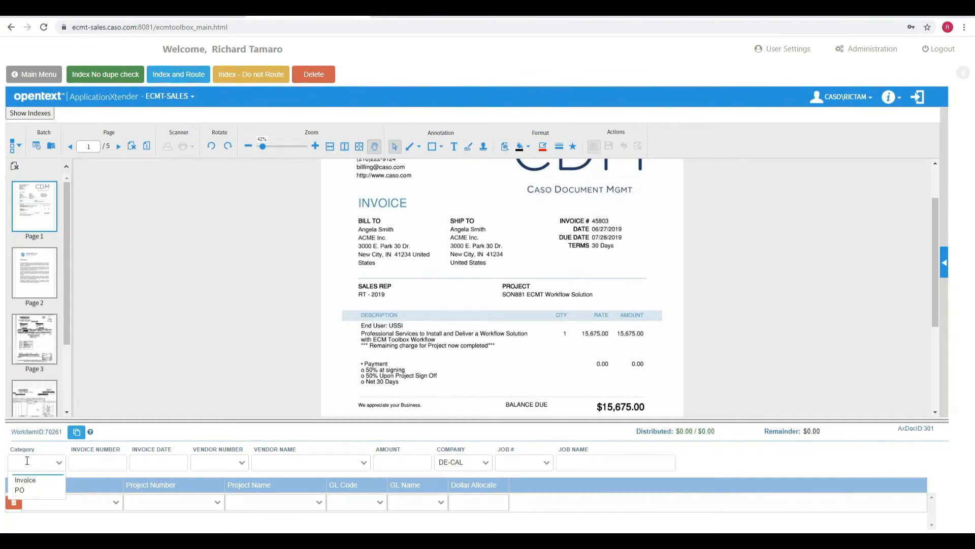
key(Down)
key(Tab)
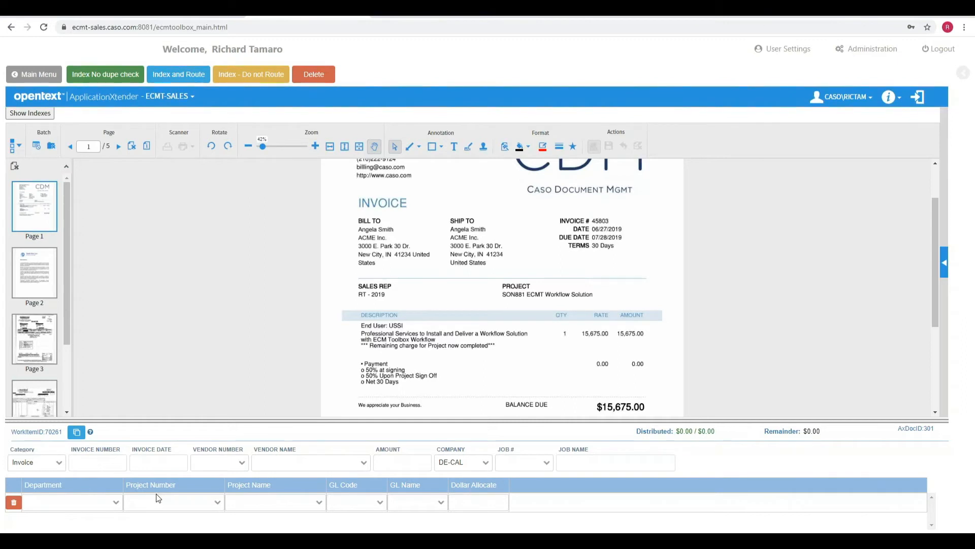
text(45903)
key(BackSpace)
text(8)
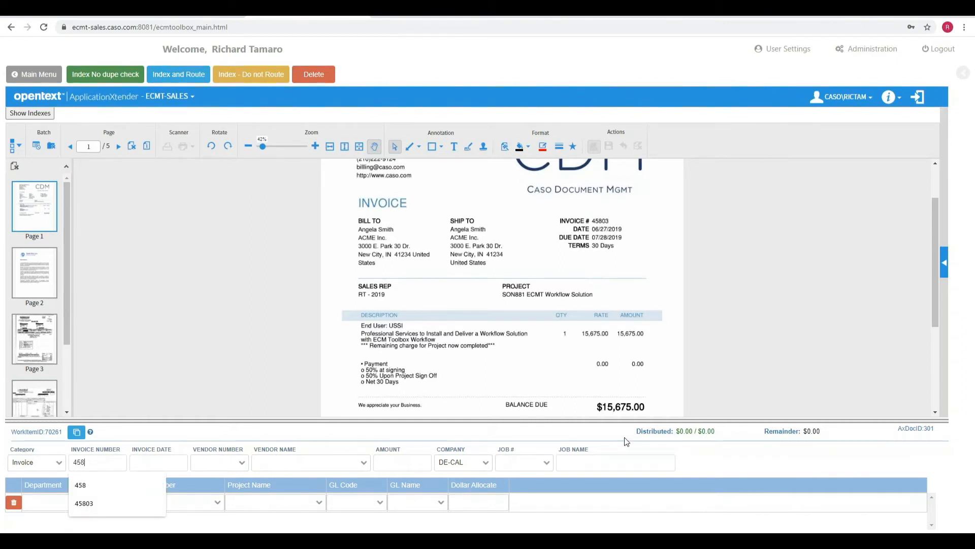
text(03R)
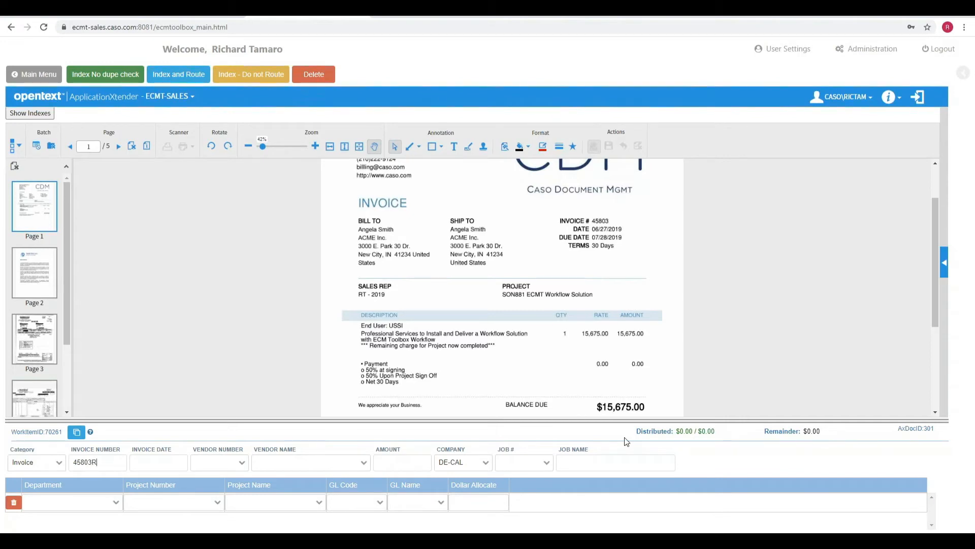
text(33)
Enter 06/27/2019 as the invoice date in the index fields.
key(Tab)
text(06)
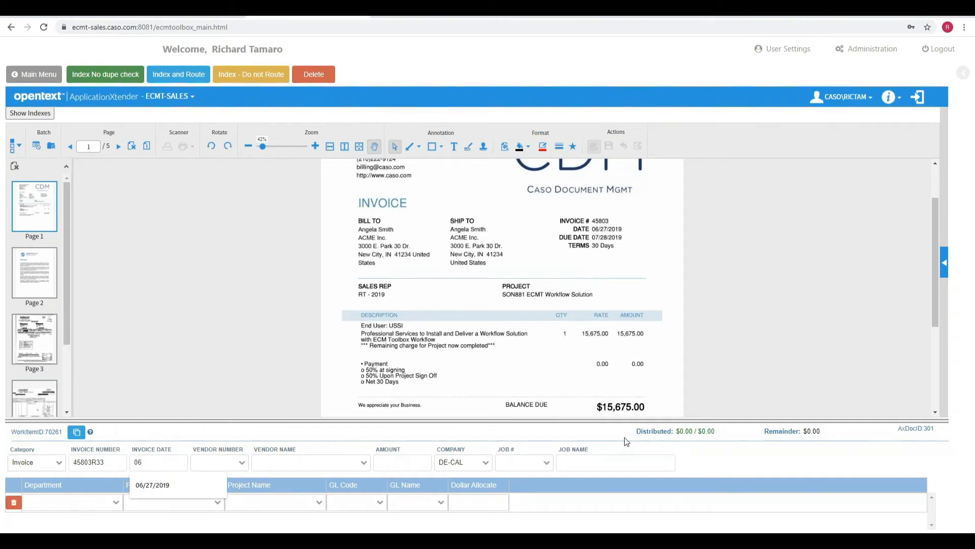
text(/27/2016)
key(BackSpace)
text(9)
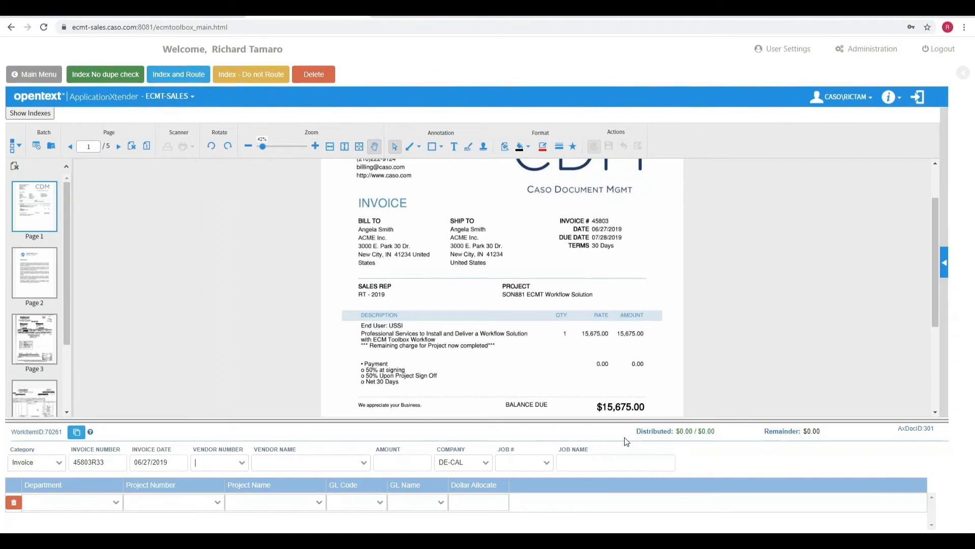
Enter vendor number 987 and vendor name CDM in the index fields.
key(Tab)
text(987)
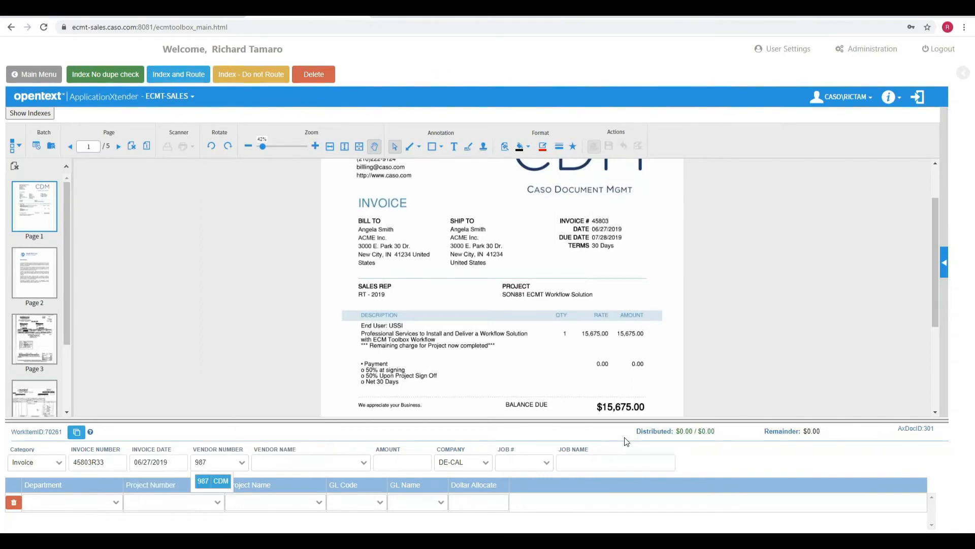
key(Tab)
text(CDM)
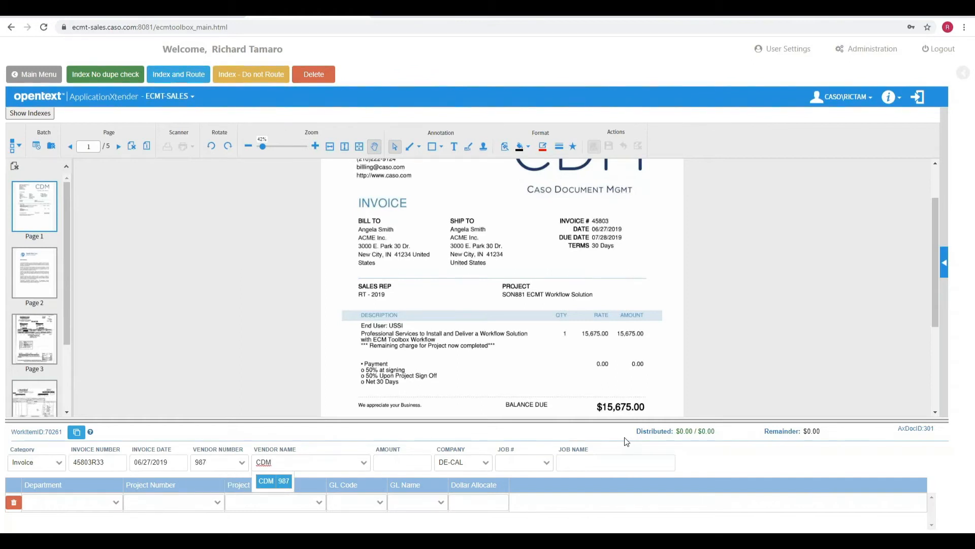
Enter 15675 as the invoice amount.
key(Tab)
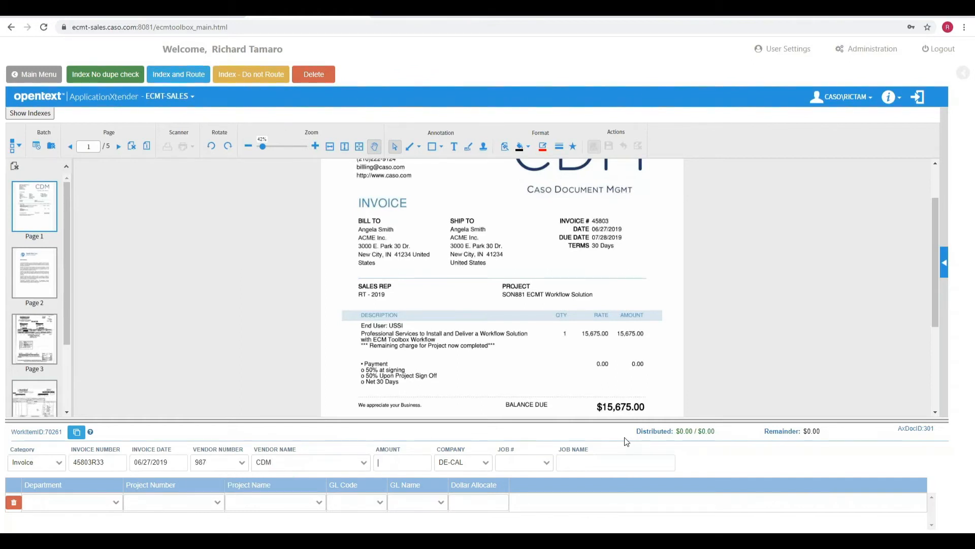
text(15675)
key(Tab)
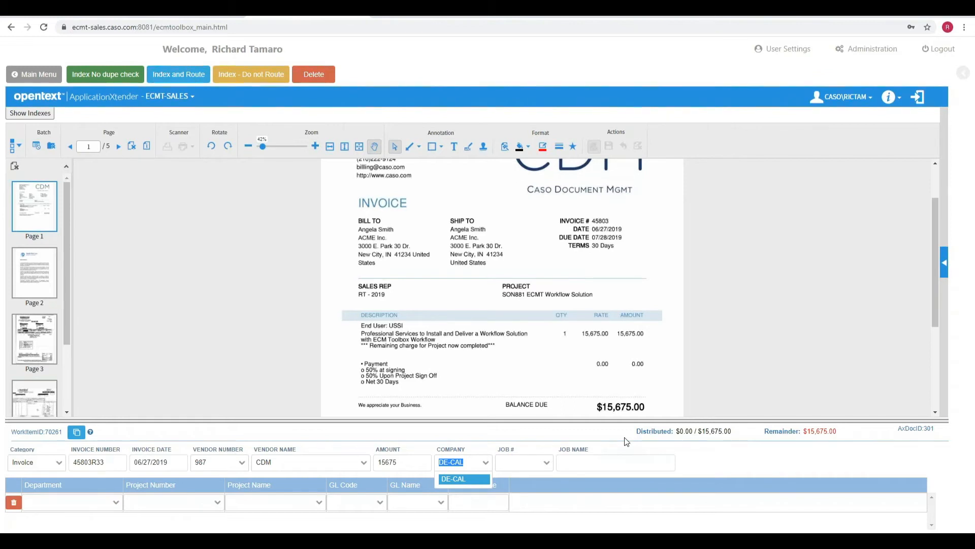
Keep company DE-CAL and assign the invoice to job 115003, NE WTP CA SYS.
key(Tab)
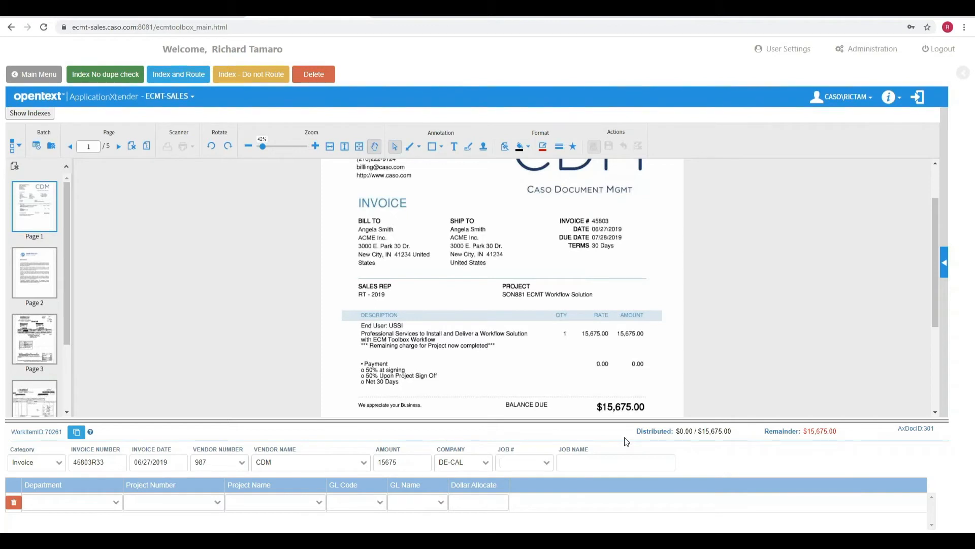
text(1)
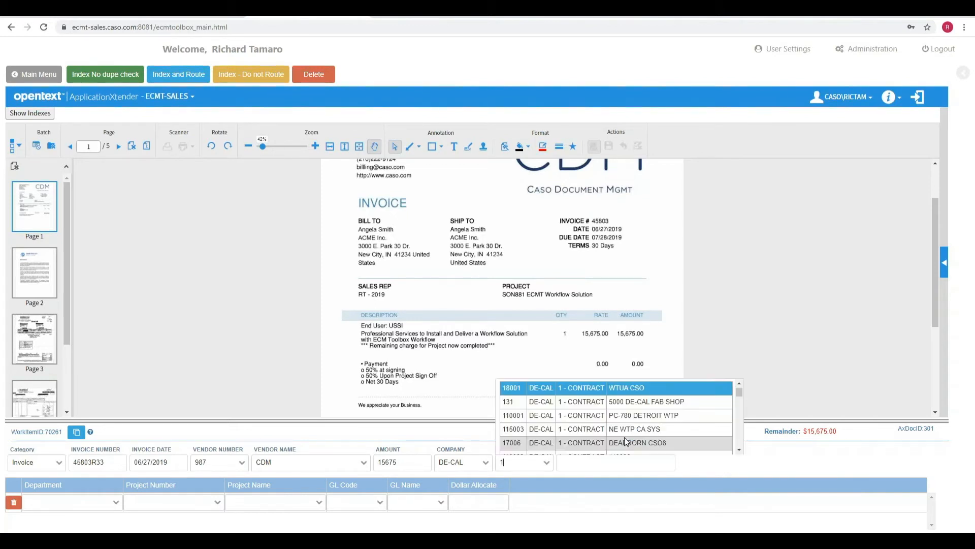
key(Down)
key(Down)
key(Down)
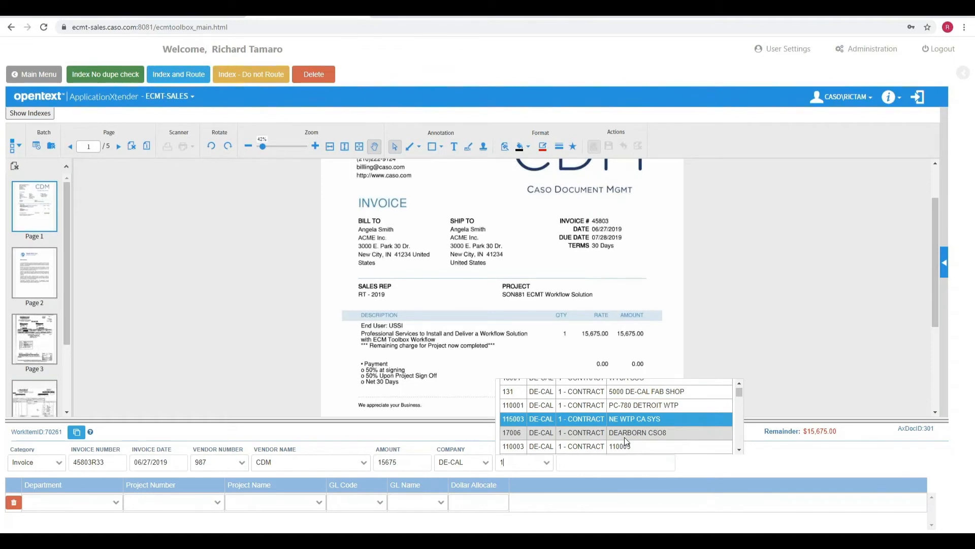
key(Tab)
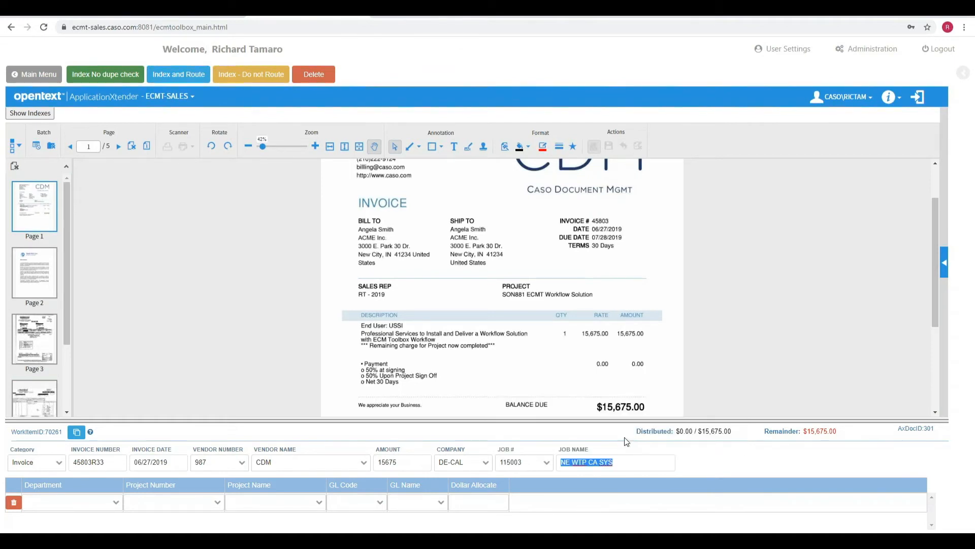
Set the department of the first distribution row to Human Resources.
key(Tab)
key(Down)
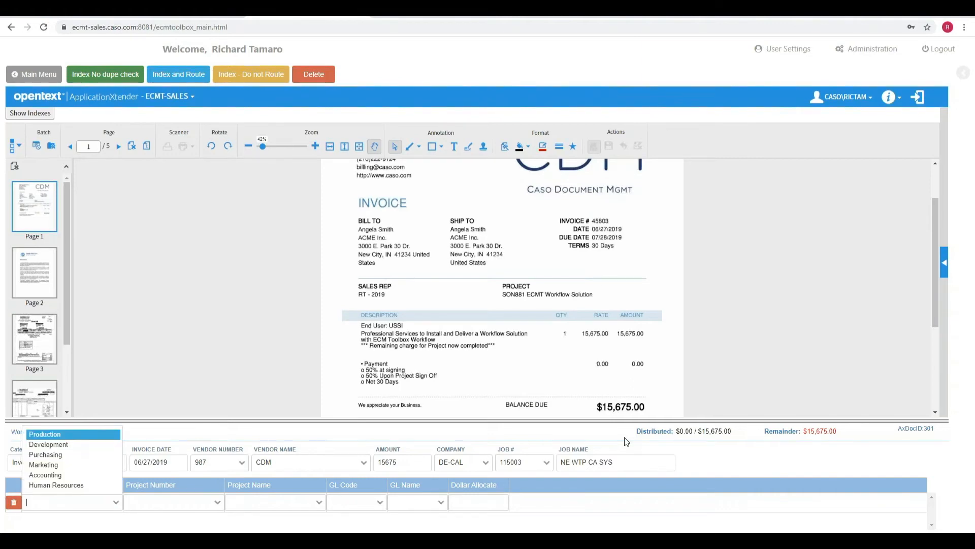
key(Down)
key(Down)
key(Down)
key(Down)
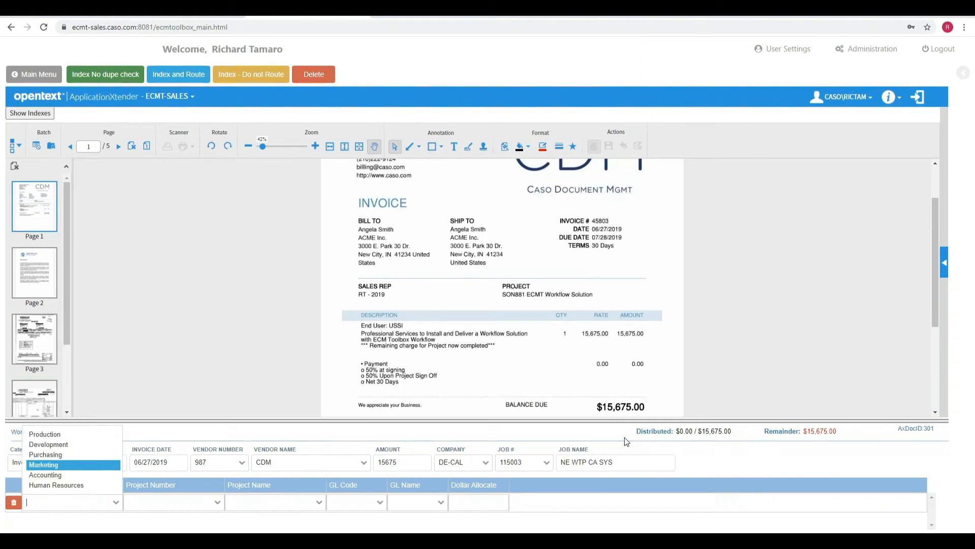
key(Down)
key(Tab)
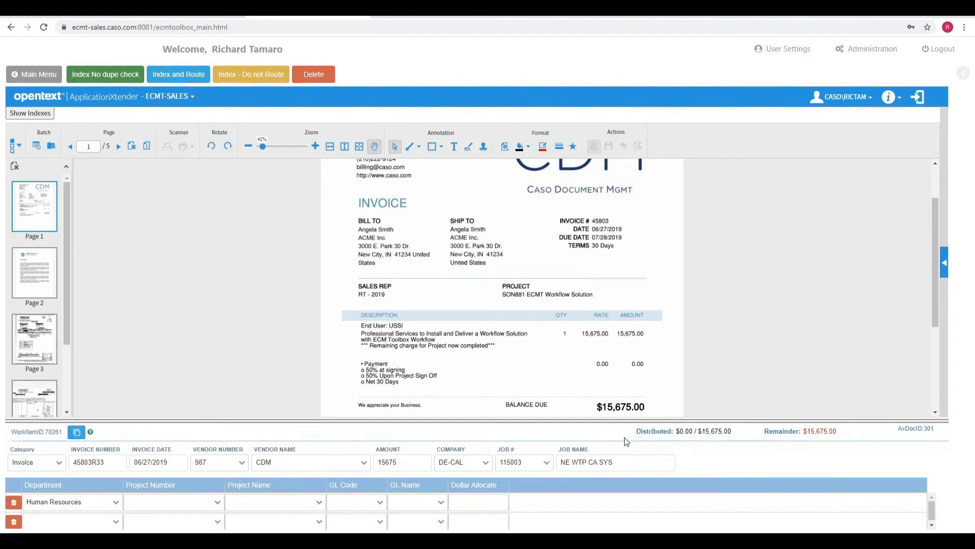
Assign project 102, White Feather, to the Human Resources distribution row.
key(Down)
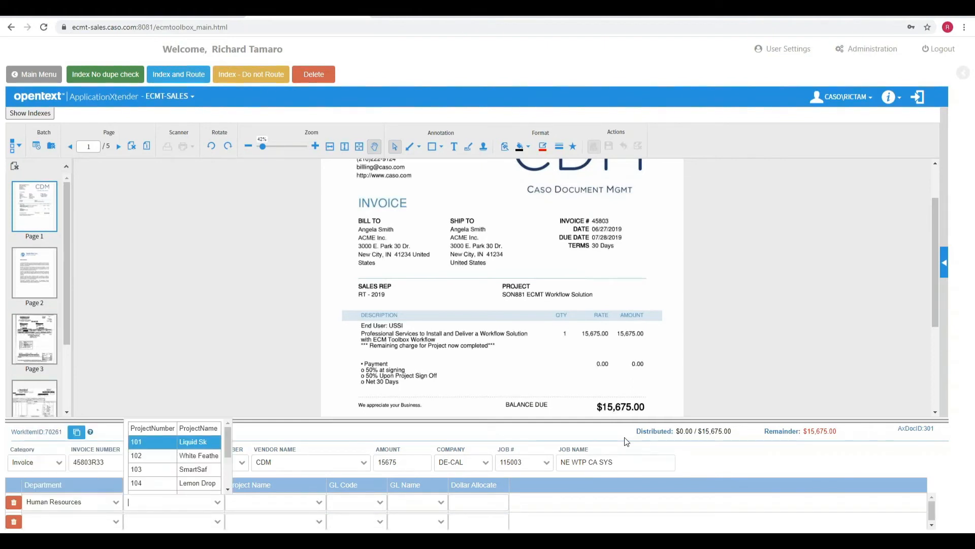
key(Down)
key(Tab)
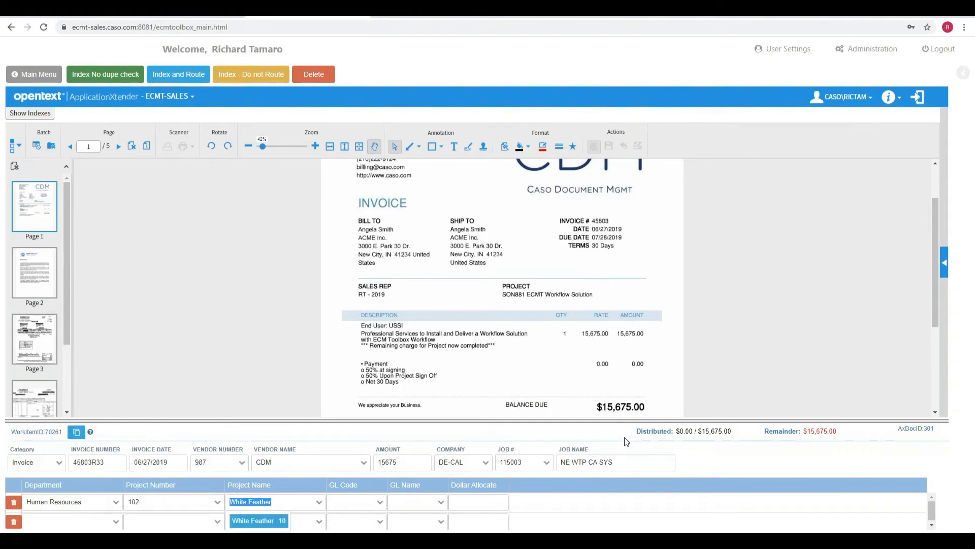
key(Tab)
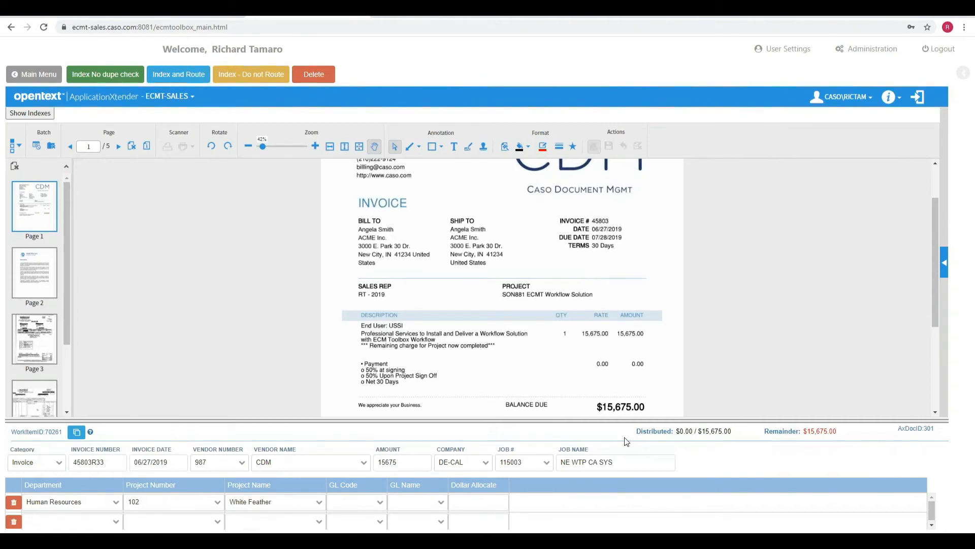
Set the GL code of the Human Resources row to 5000, Software.
key(Down)
key(Down)
key(Down)
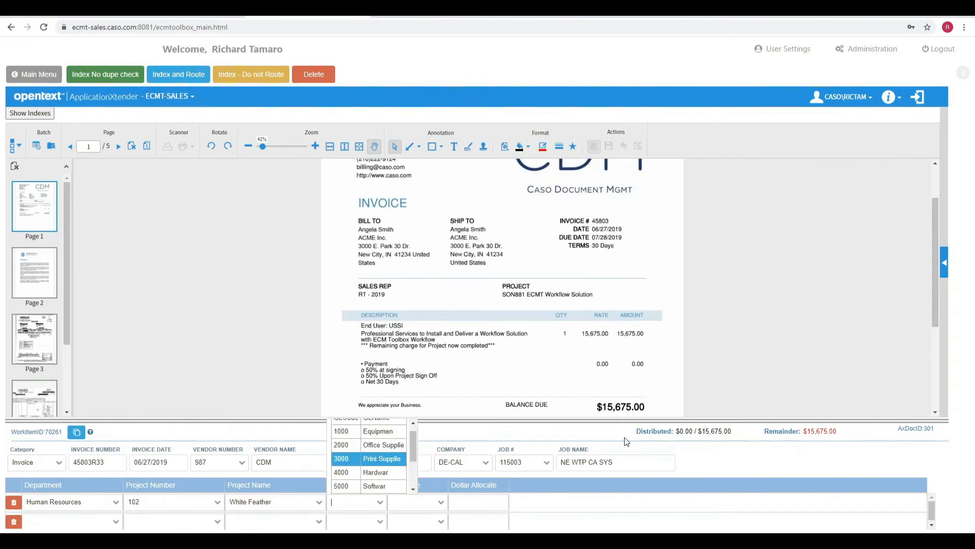
key(Down)
key(Down)
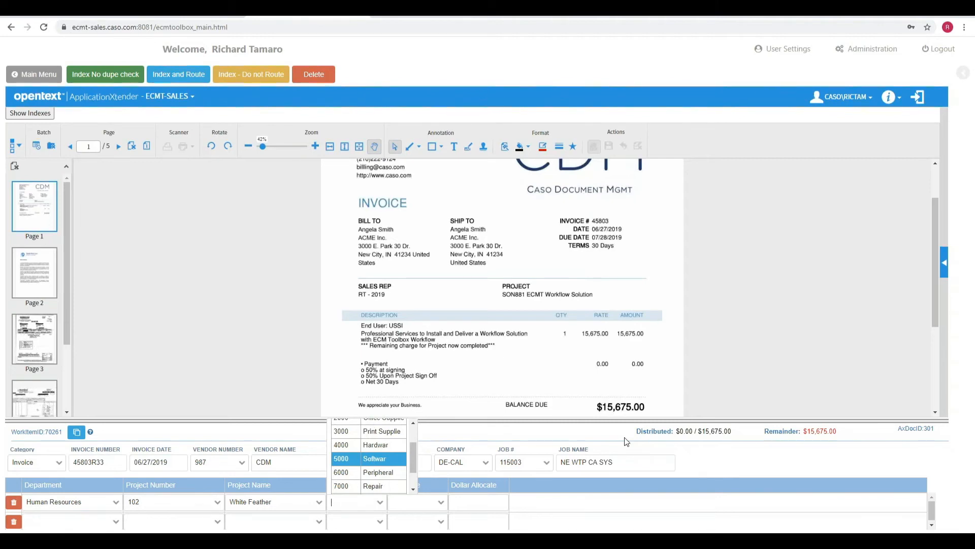
key(Tab)
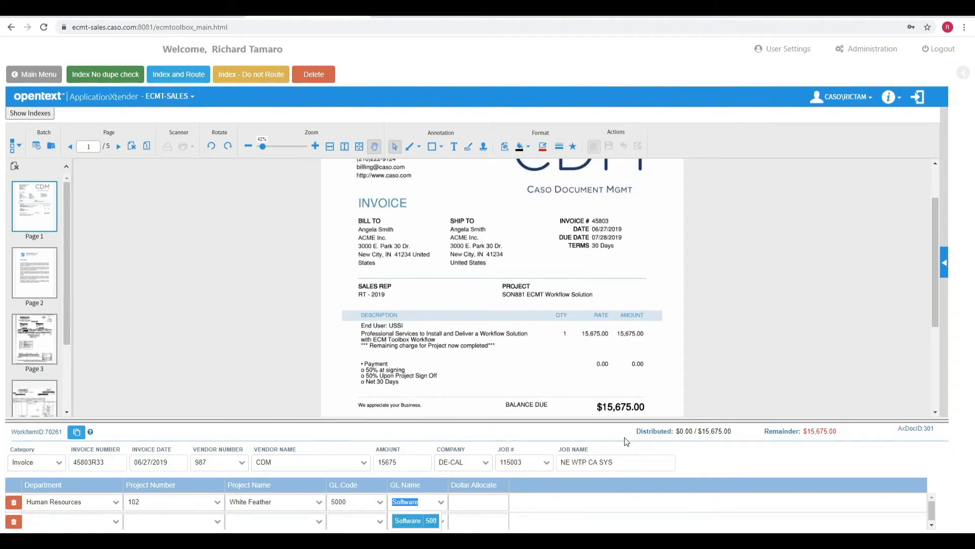
Allocate 10000 dollars of the invoice to the Human Resources row.
key(Tab)
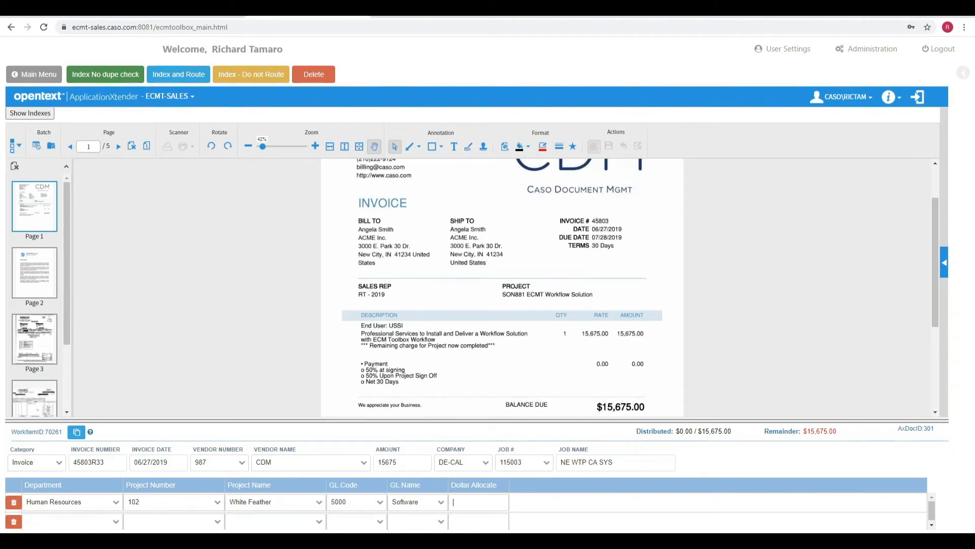
text(10000)
key(Tab)
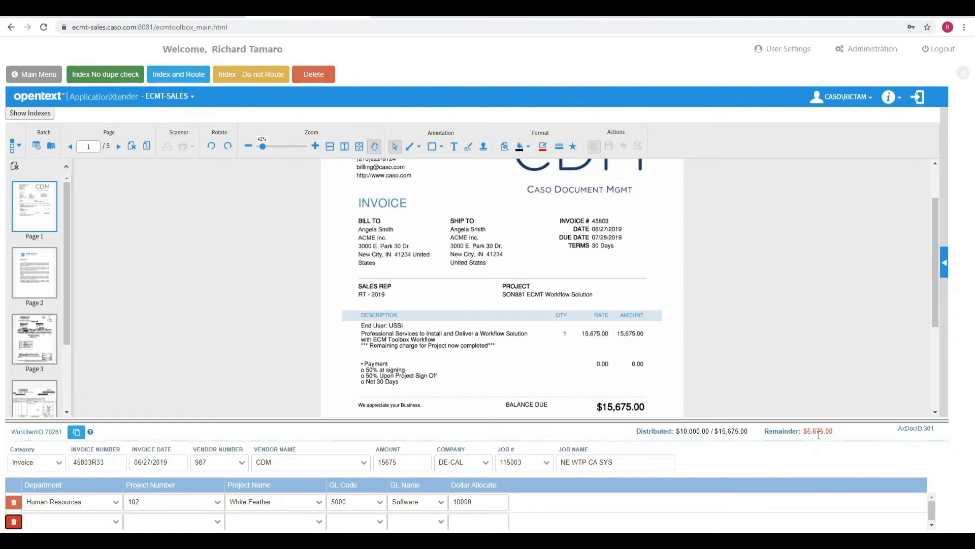
Set the department of the second distribution row to Marketing.
click(72, 519)
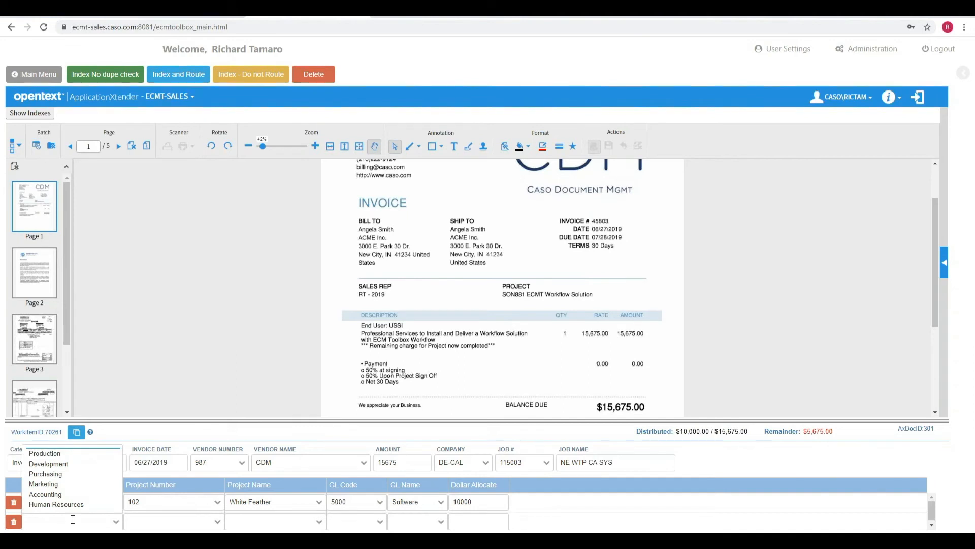
key(Down)
key(Down)
key(Down)
key(Down)
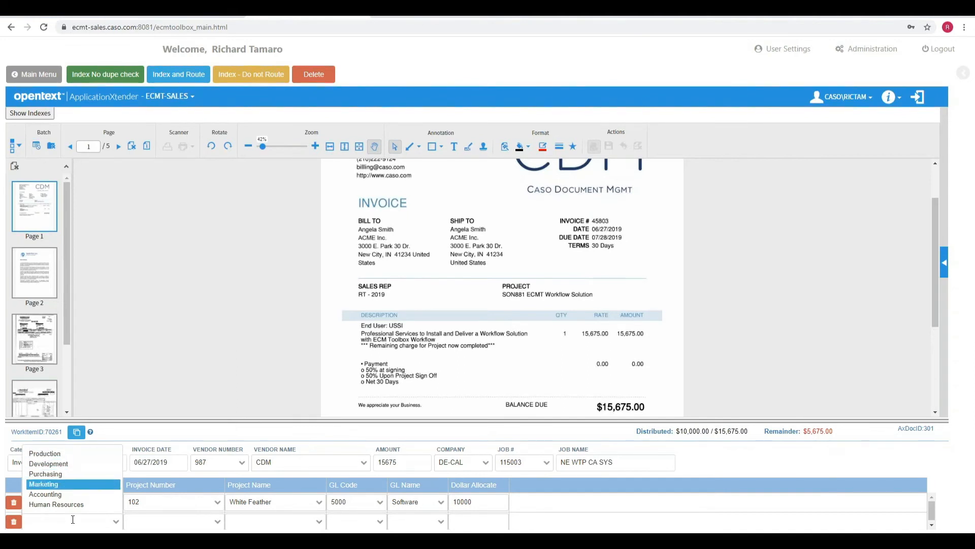
key(Tab)
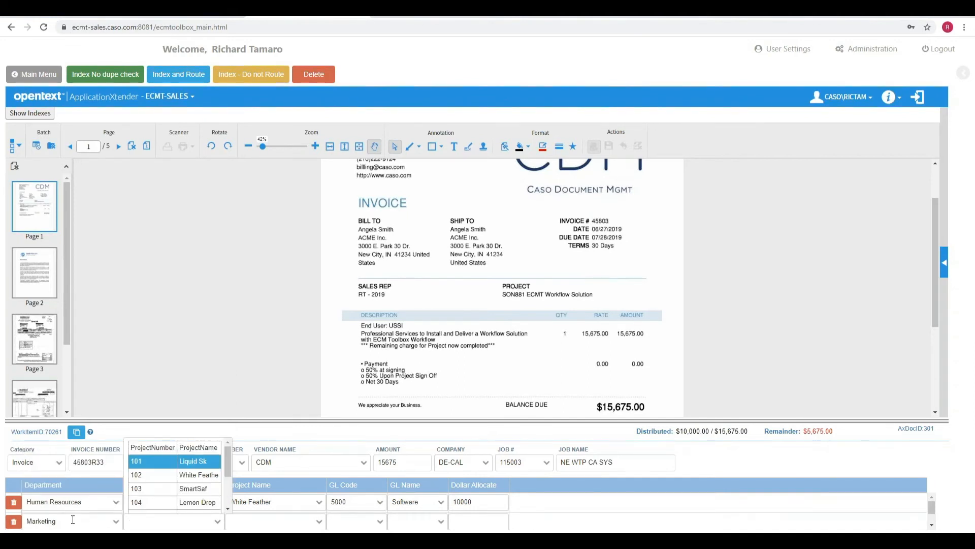
Assign project 105, Urban Sharp, to the Marketing distribution row.
key(Down)
key(Down)
key(Down)
key(Down)
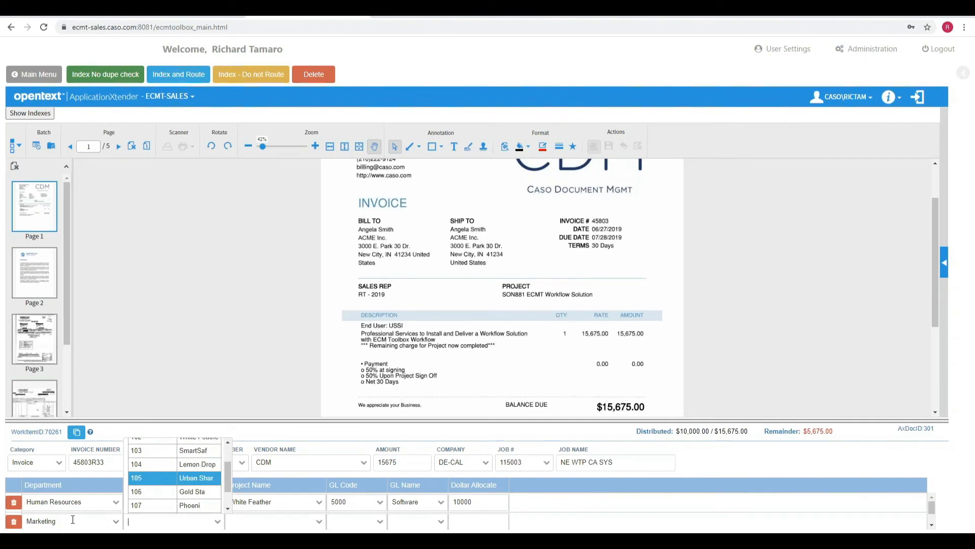
key(Tab)
key(Tab)
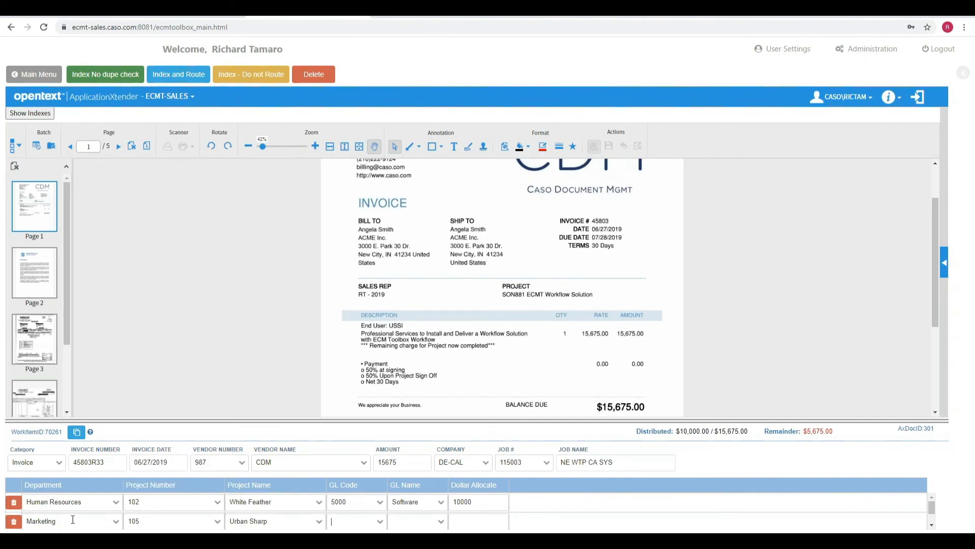
Set the Marketing row's GL code to 4000, Hardware, and allocate 5675 dollars of the invoice to it.
key(Down)
key(Down)
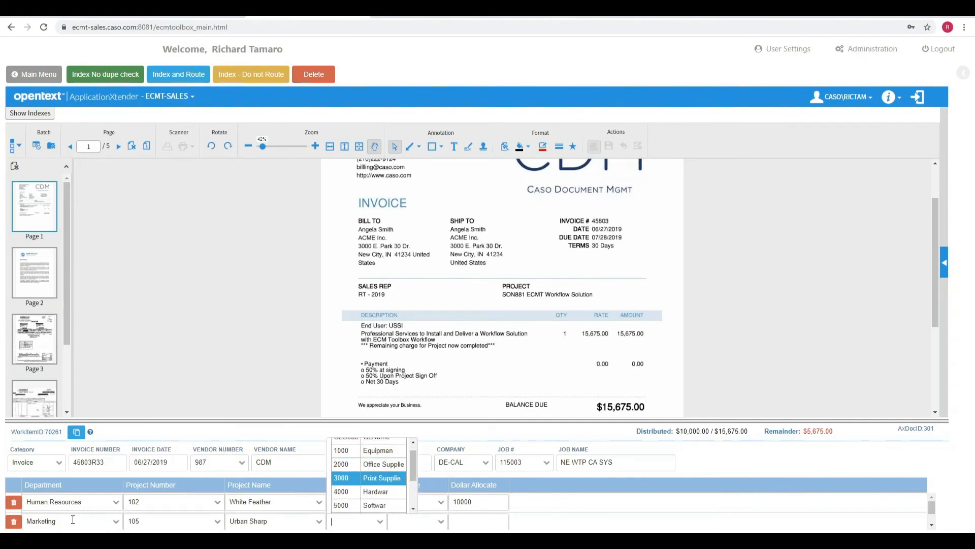
key(Down)
key(Tab)
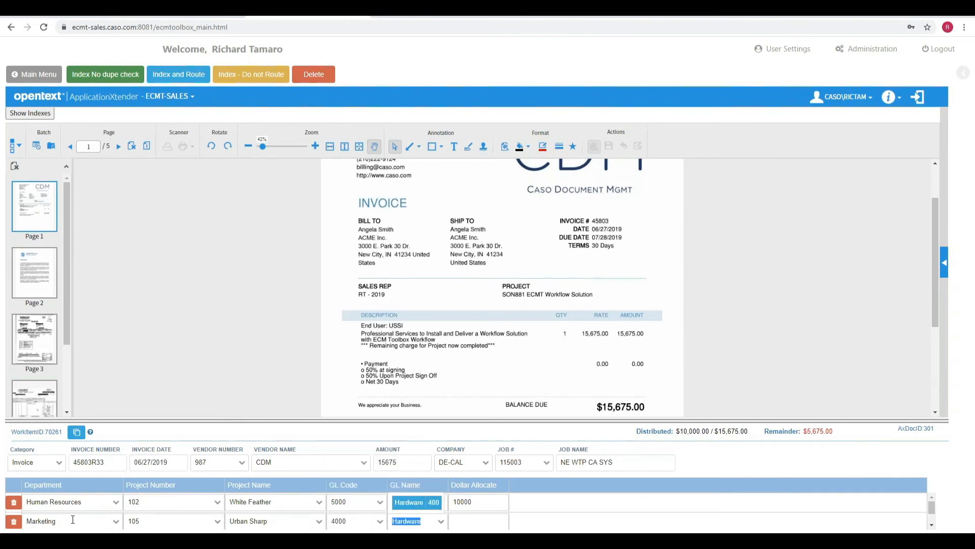
key(Tab)
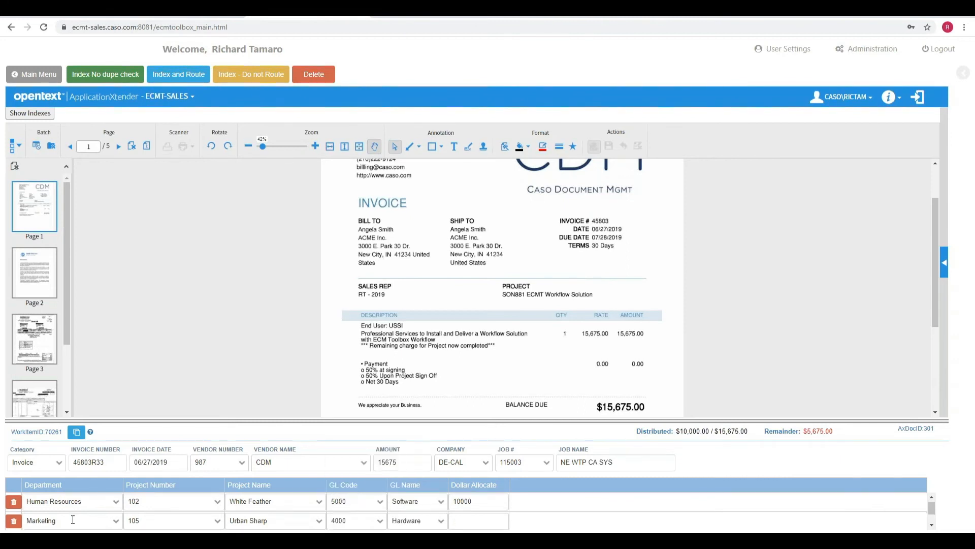
text(56754)
key(Tab)
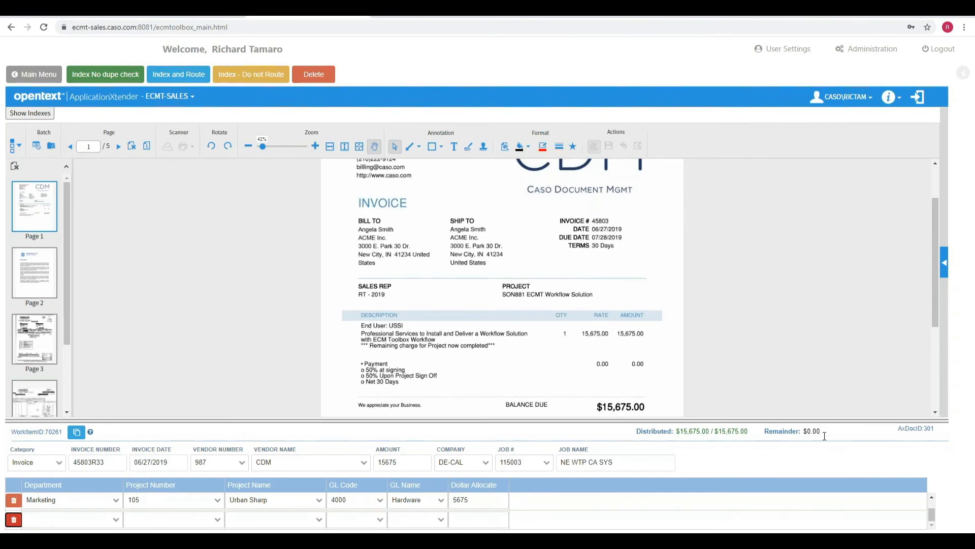
Advance the batch to page 2 and index the CDM invoice with routing.
click(118, 146)
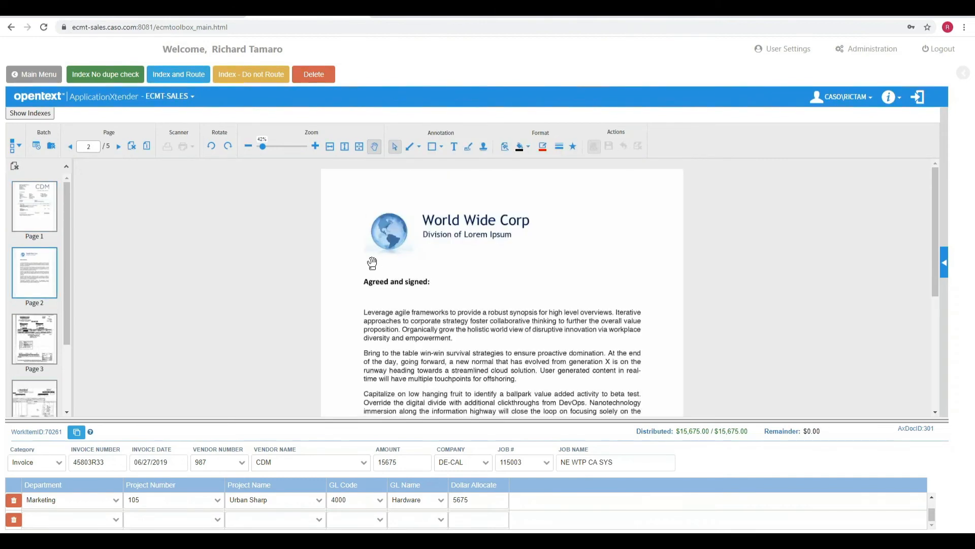
click(180, 76)
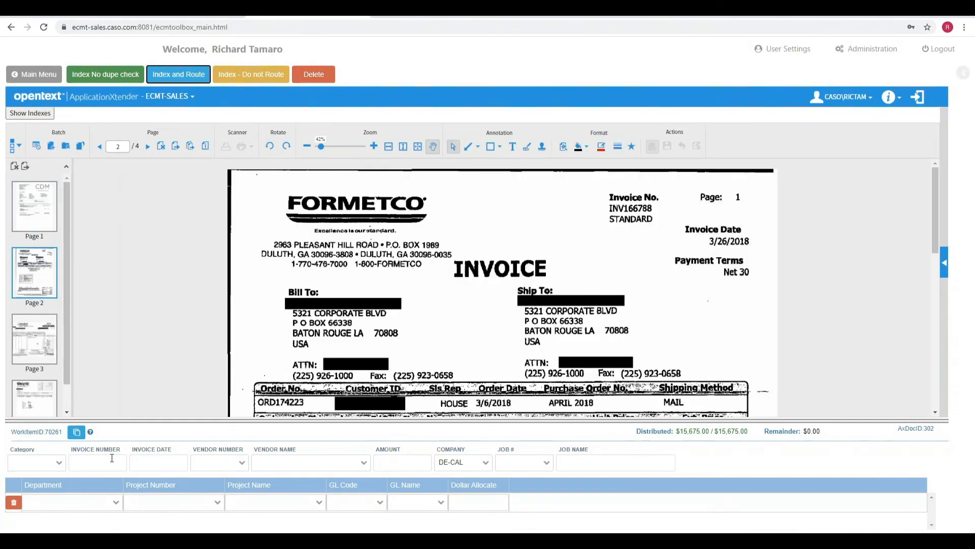
Set the category of the Formetco document to PO.
click(57, 463)
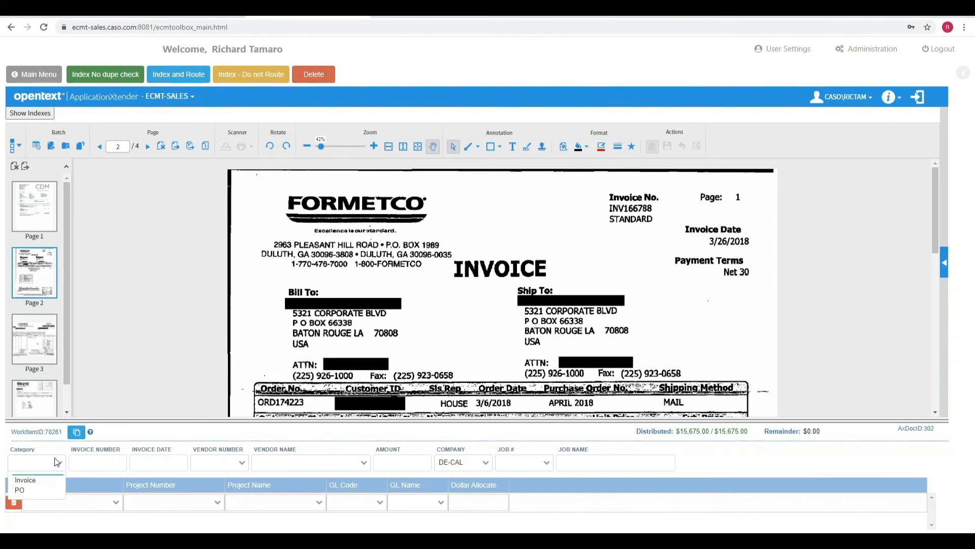
click(116, 375)
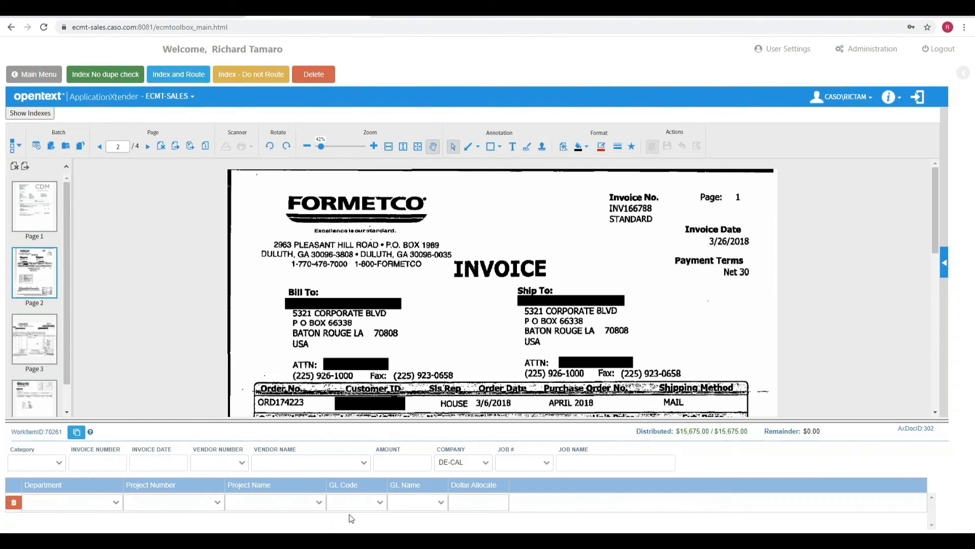
click(60, 463)
click(33, 489)
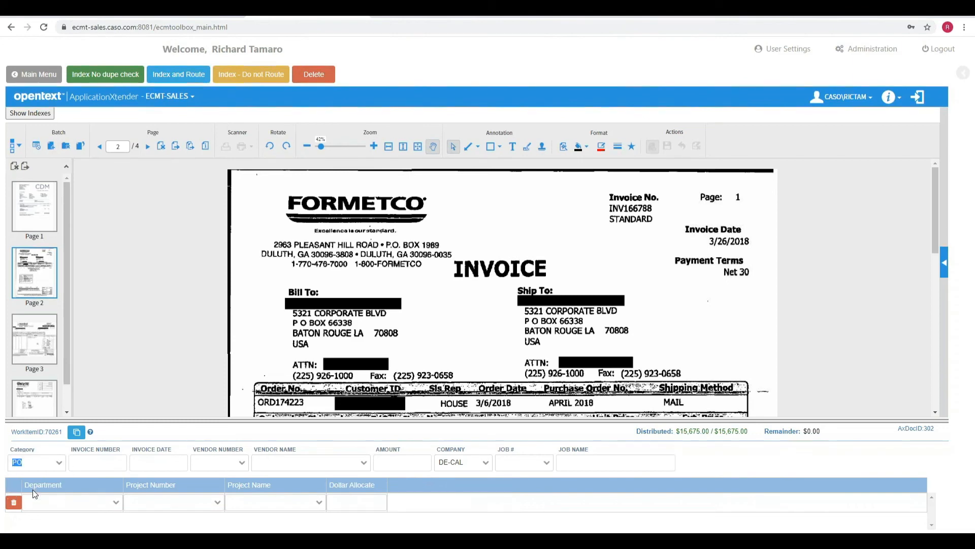